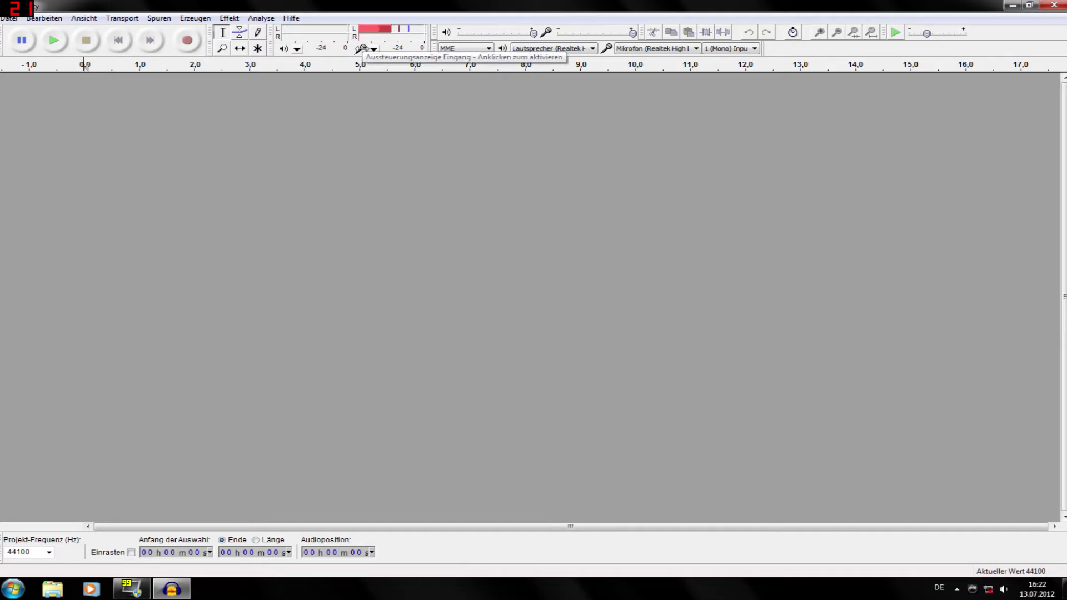
# Step: Check the program's version in the About information and close it
pyautogui.click(291, 18)
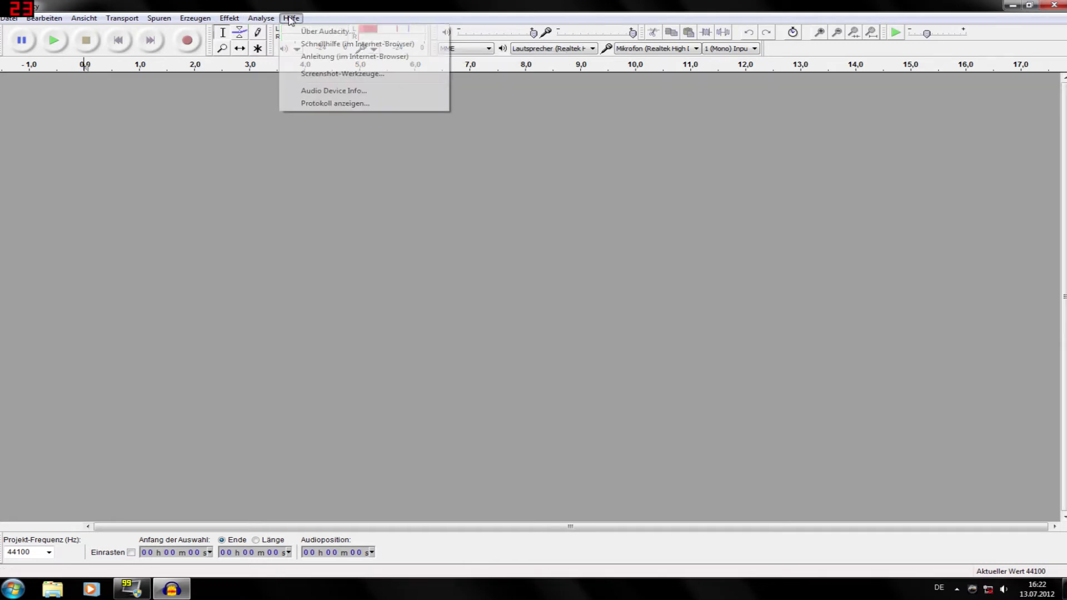
pyautogui.click(336, 31)
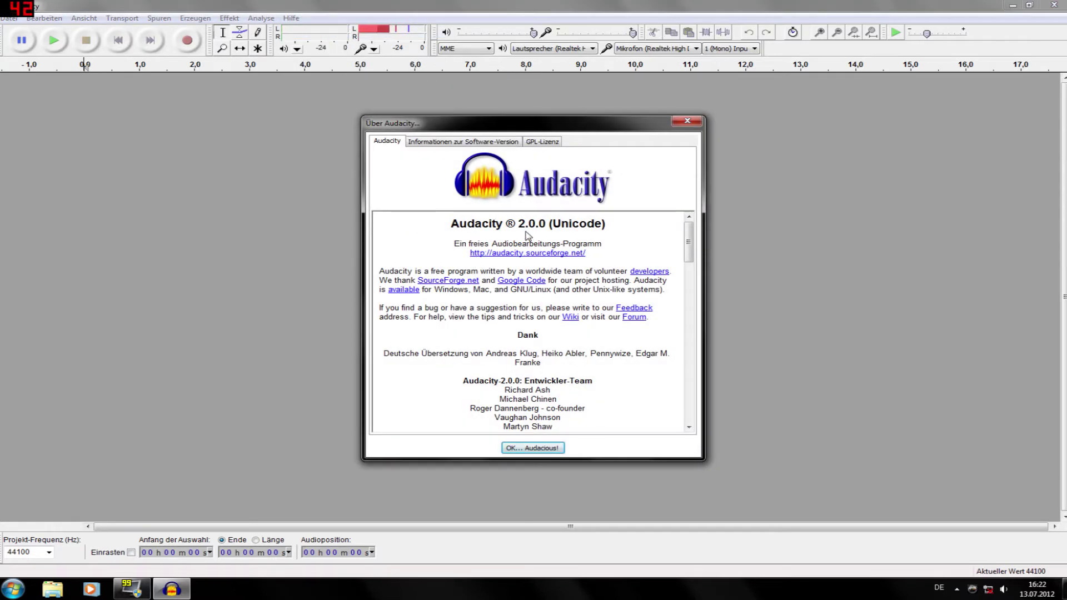
pyautogui.click(687, 122)
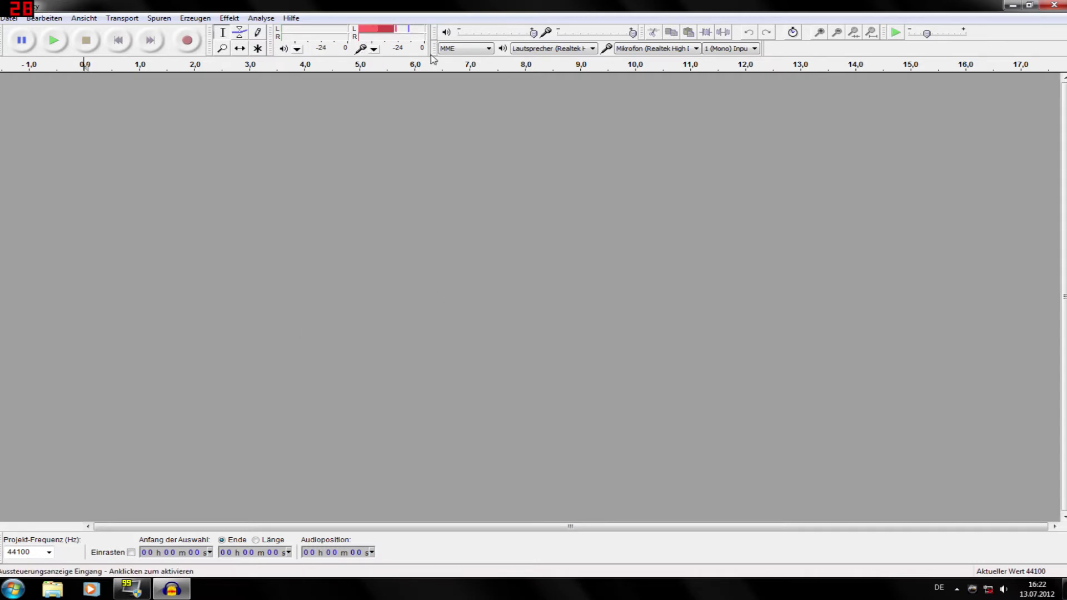
# Step: Set the recording device to the Realtek microphone with 1 (Mono) input channel, start input level monitoring, and keep the input volume at maximum
pyautogui.click(655, 50)
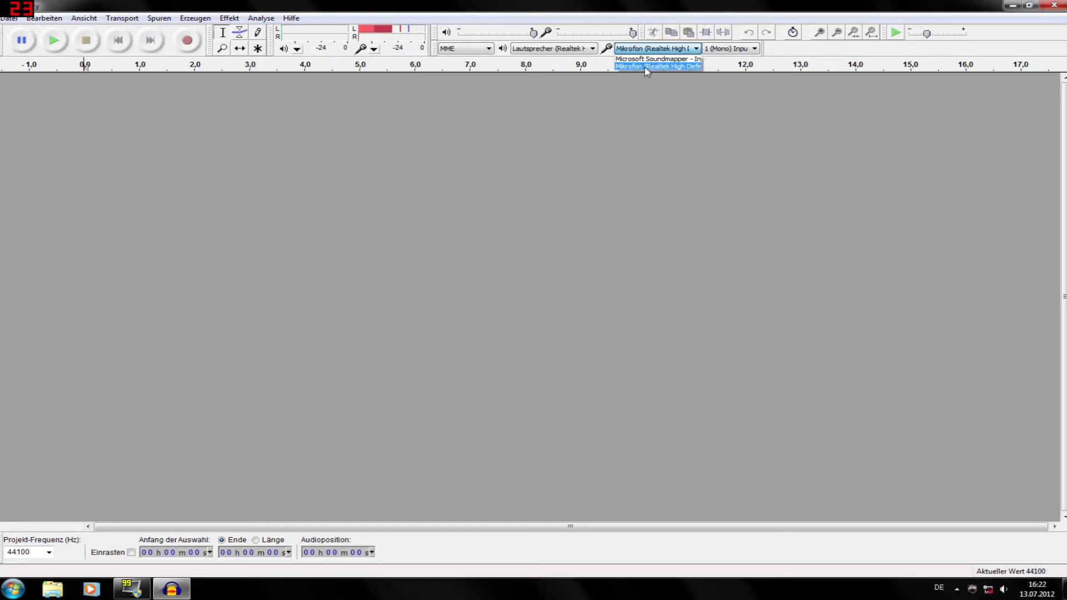
pyautogui.click(647, 67)
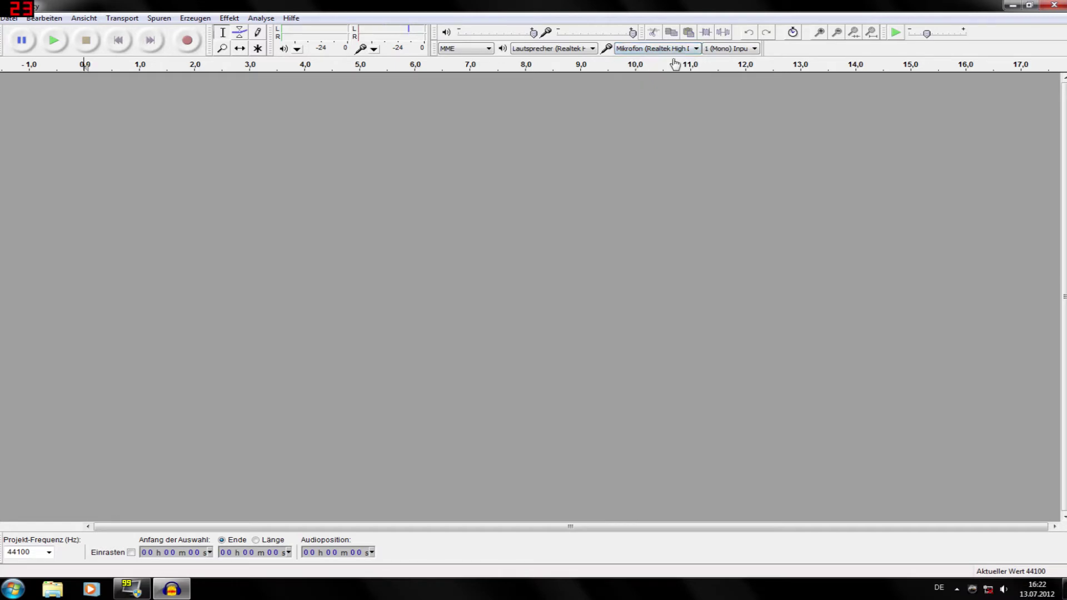
pyautogui.click(726, 49)
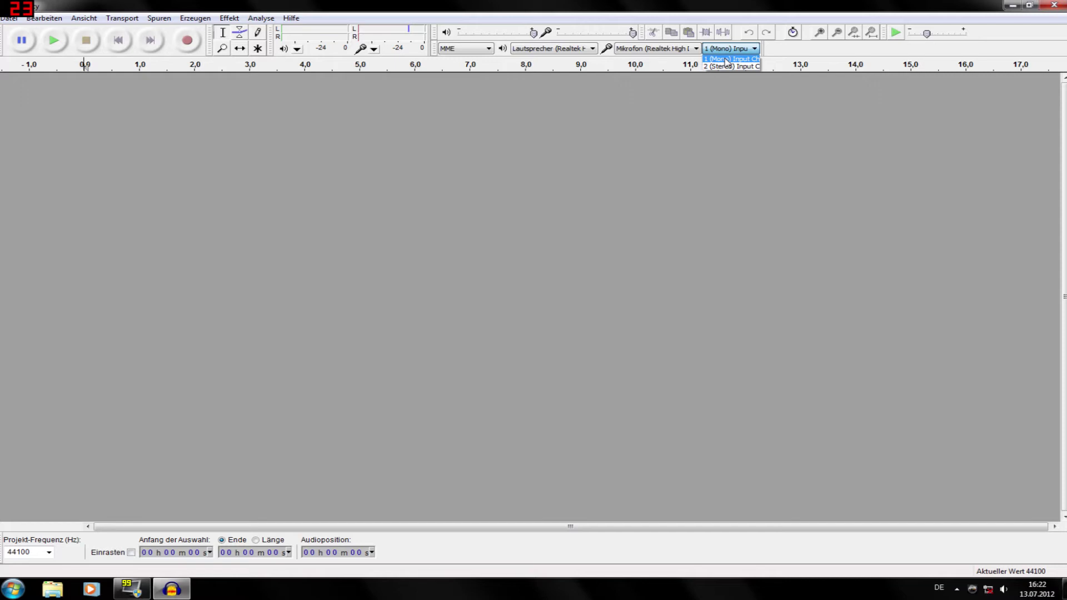
pyautogui.click(727, 61)
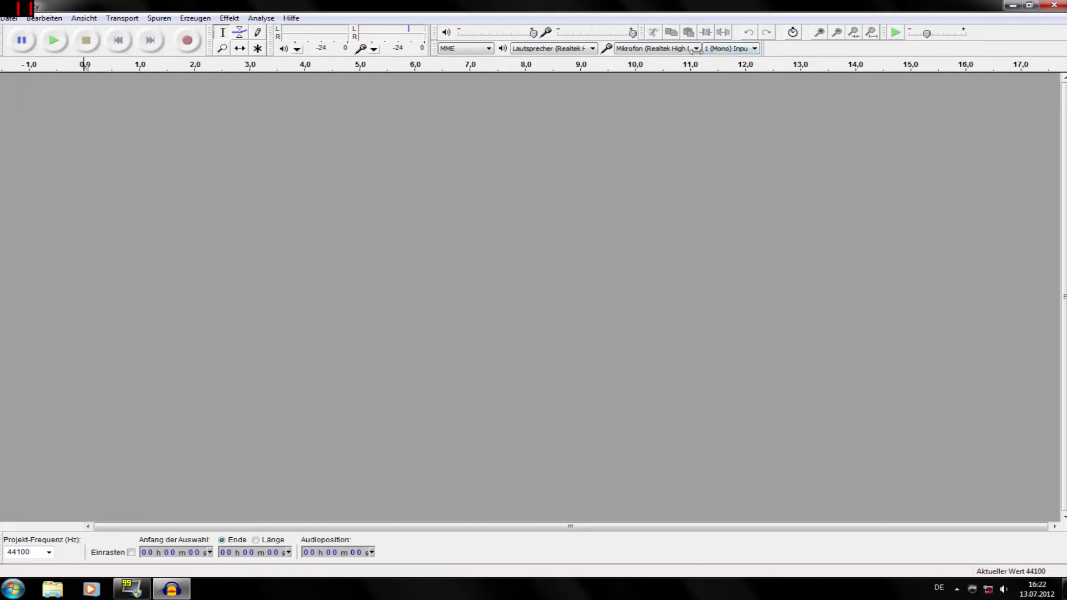
pyautogui.click(351, 49)
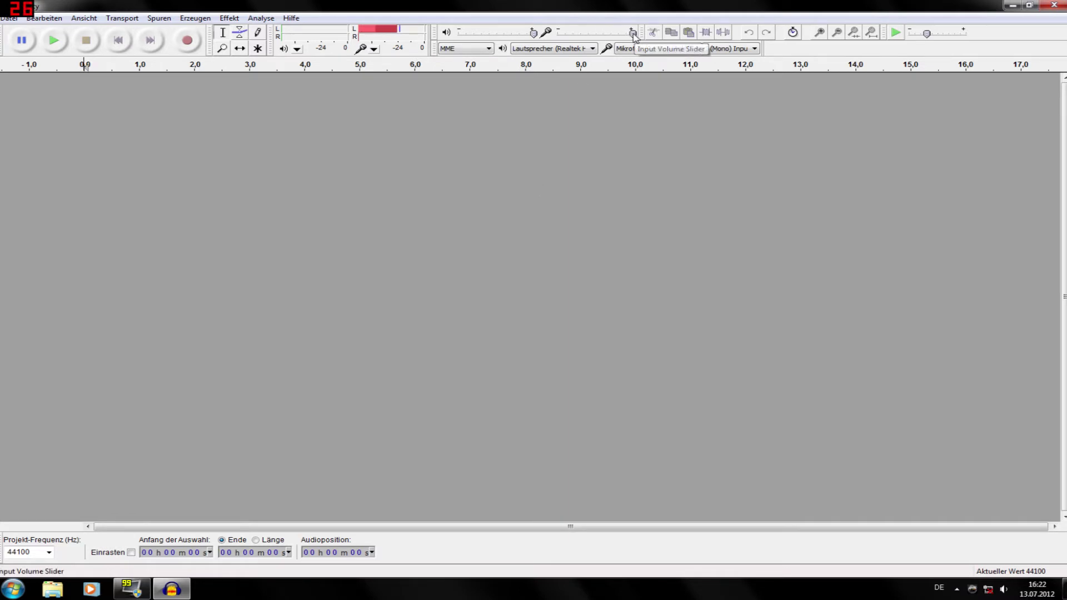
pyautogui.moveTo(632, 34)
pyautogui.mouseDown()
pyautogui.moveTo(569, 34)
pyautogui.moveTo(635, 36)
pyautogui.mouseUp()
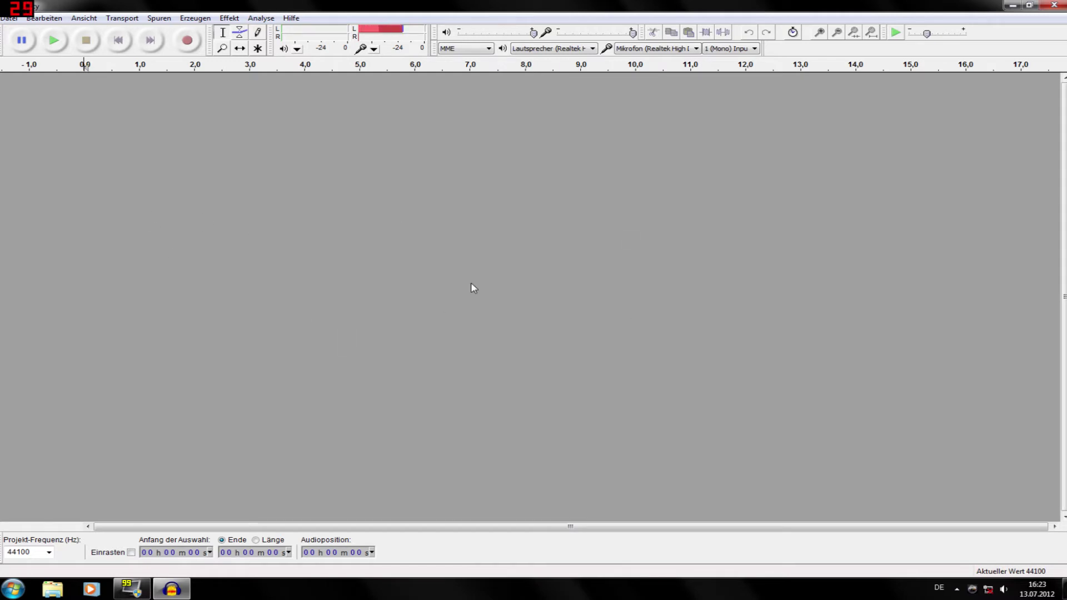
# Step: Record a spoken voice track about 10 seconds long and stop the recording
pyautogui.click(188, 45)
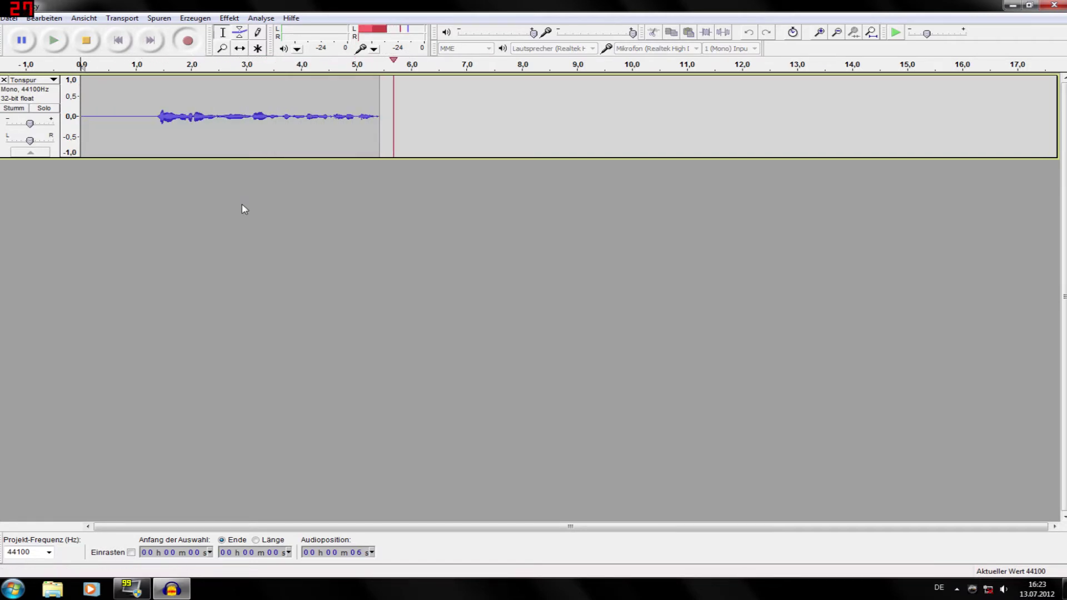
pyautogui.click(92, 42)
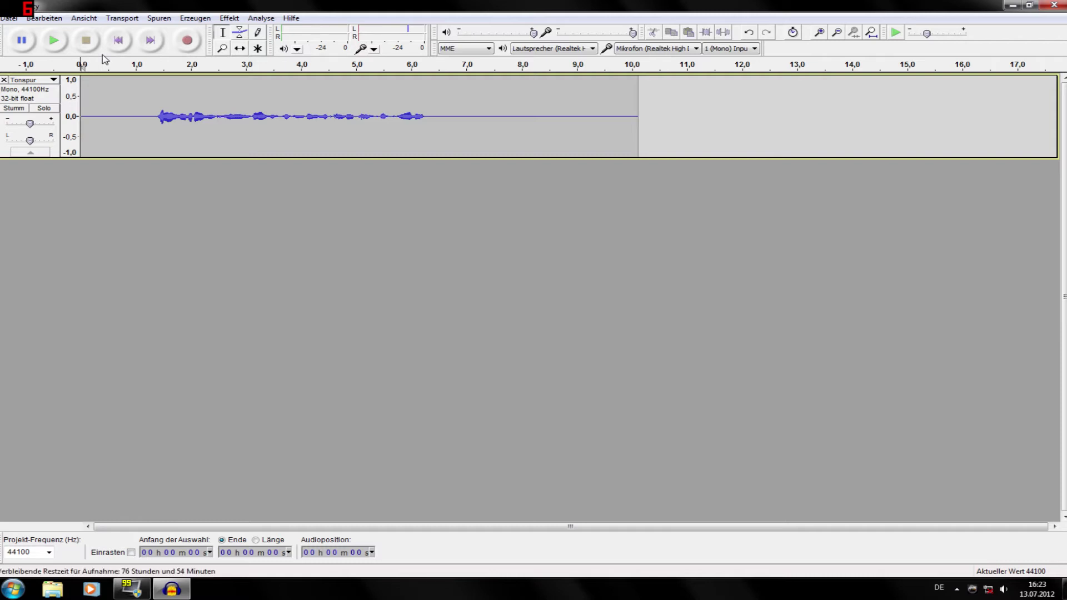
# Step: Record a second track of about 8 seconds containing only background noise
pyautogui.click(188, 43)
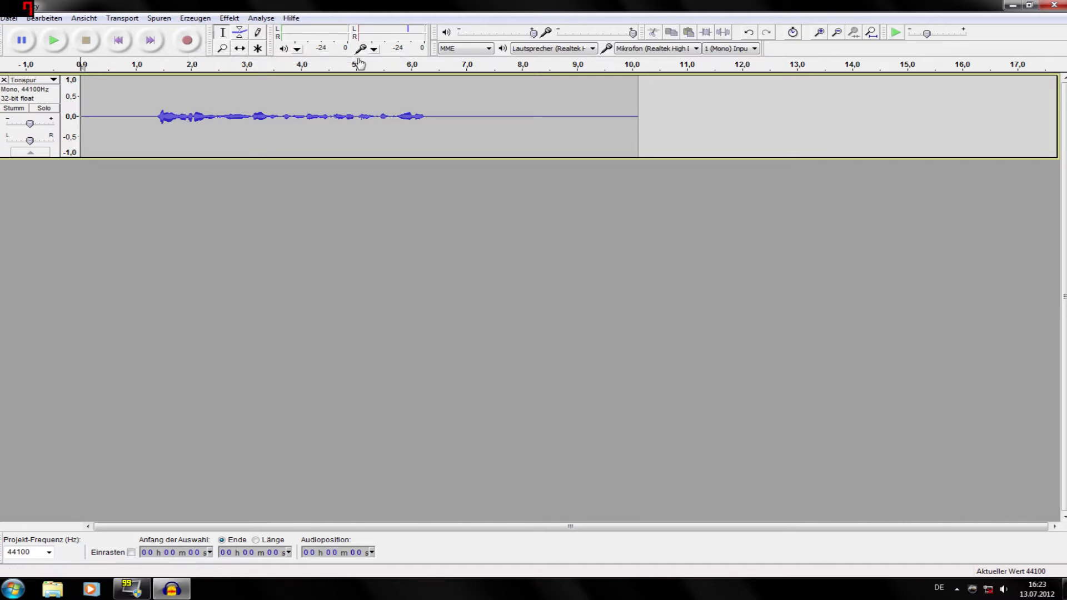
pyautogui.click(188, 41)
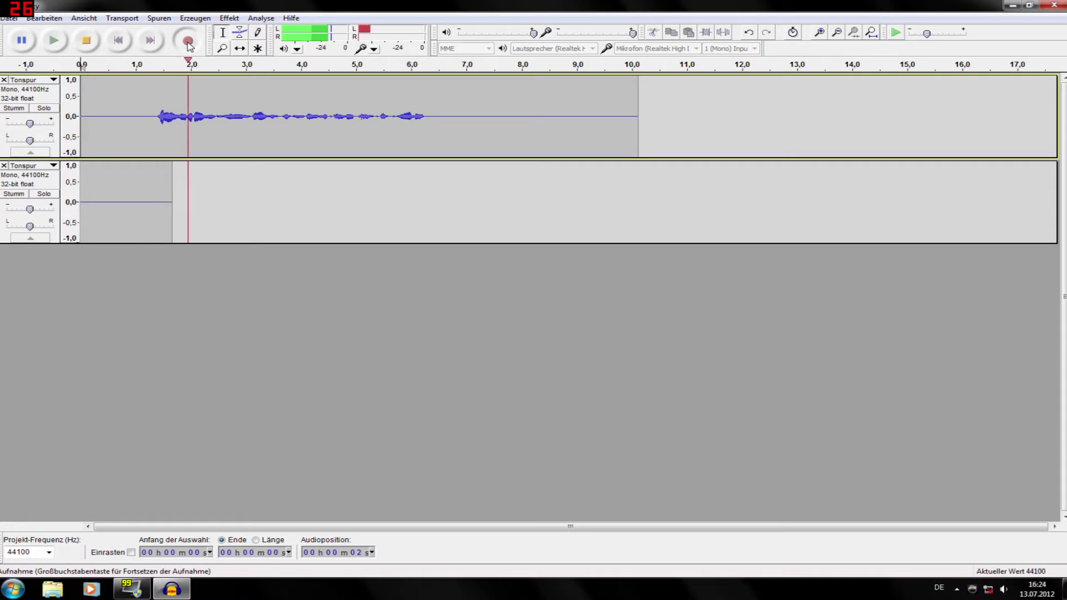
pyautogui.click(88, 42)
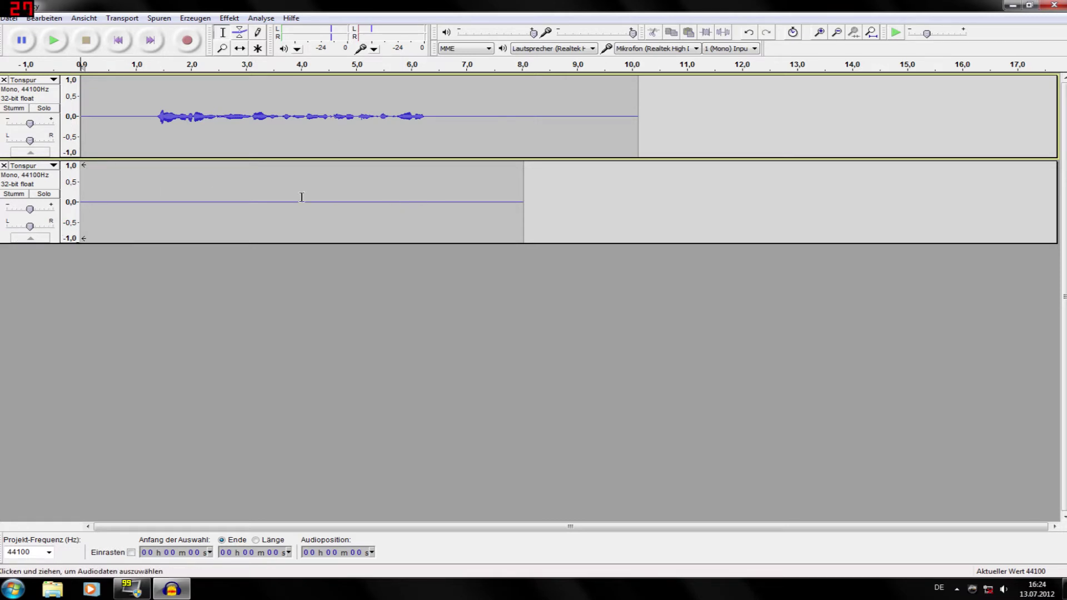
# Step: Capture a noise profile with Rauschentfernung from about 0.4 to 7.7 seconds of the second track
pyautogui.moveTo(102, 201); pyautogui.dragTo(507, 200)
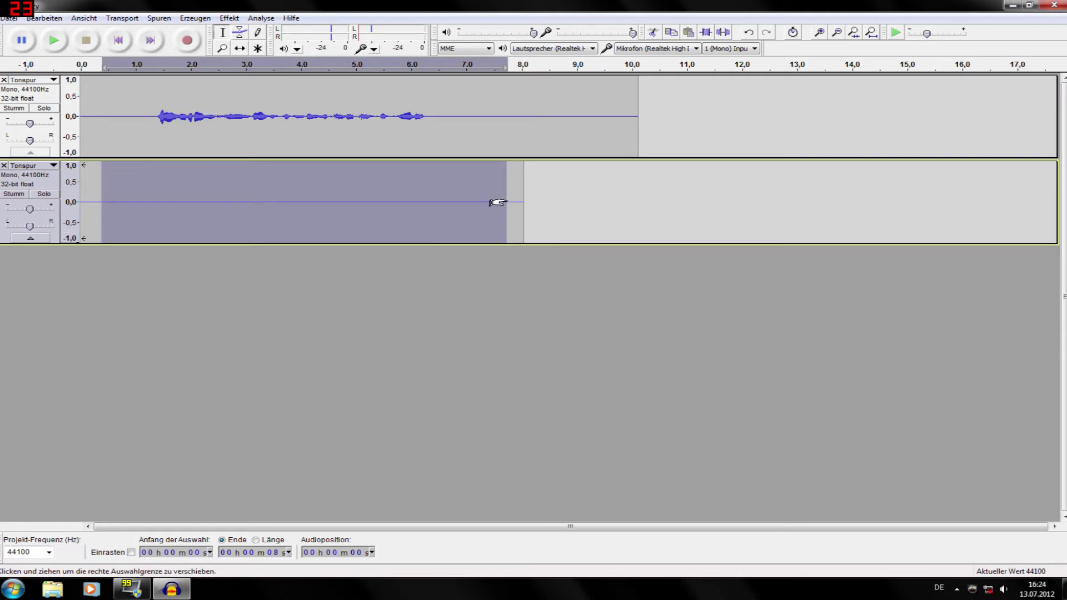
pyautogui.click(229, 18)
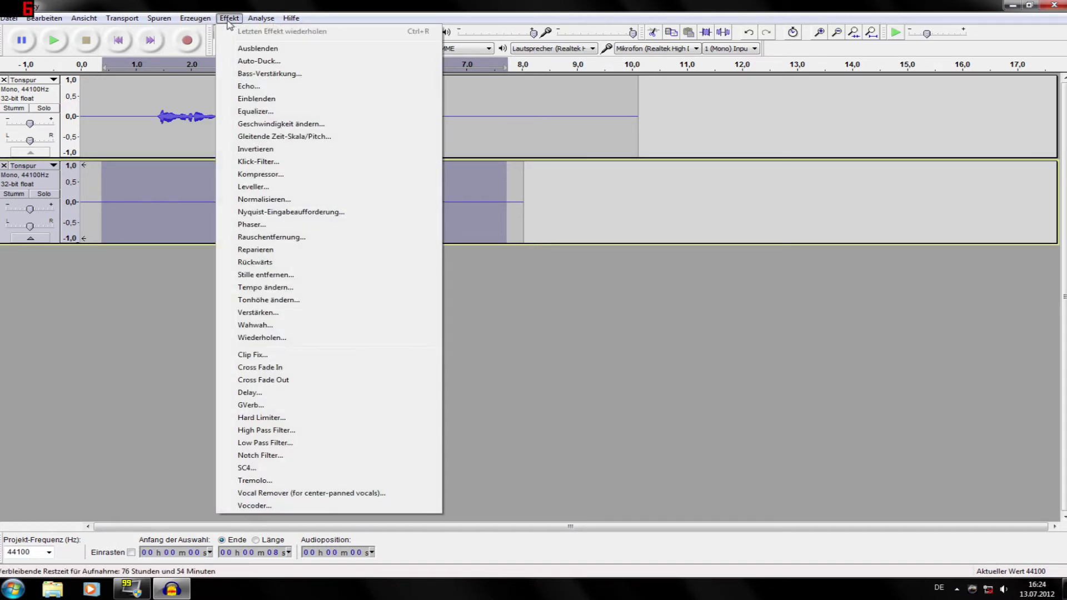
pyautogui.click(287, 238)
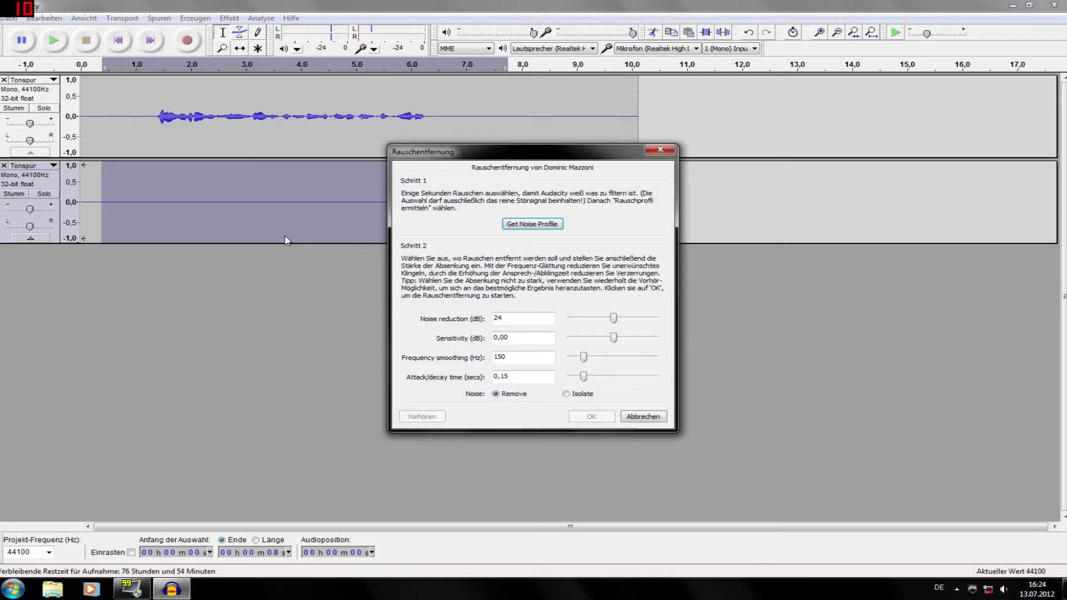
pyautogui.click(532, 224)
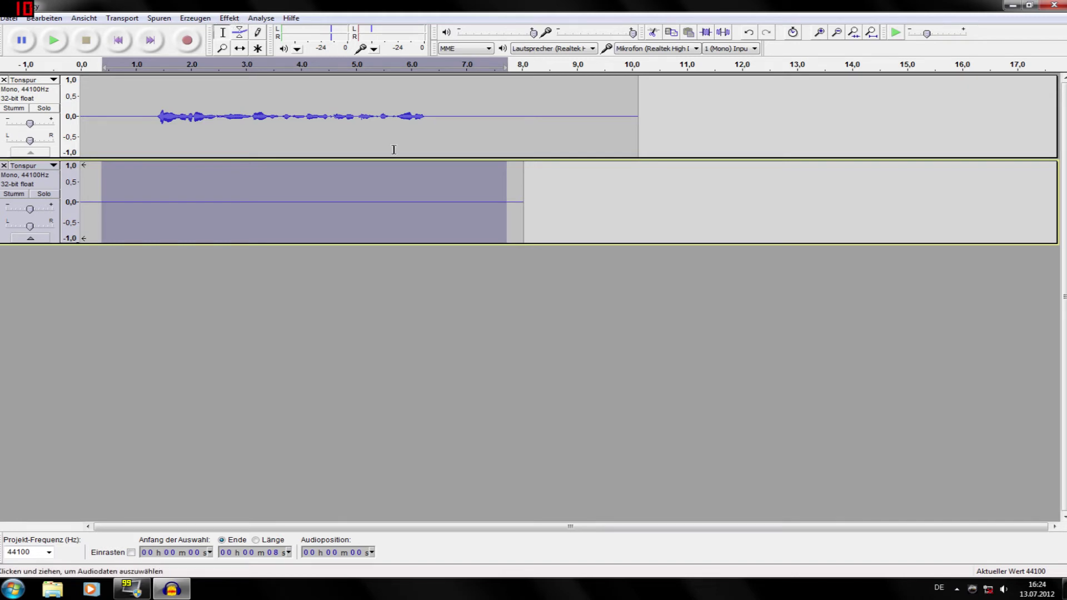
pyautogui.click(6, 154)
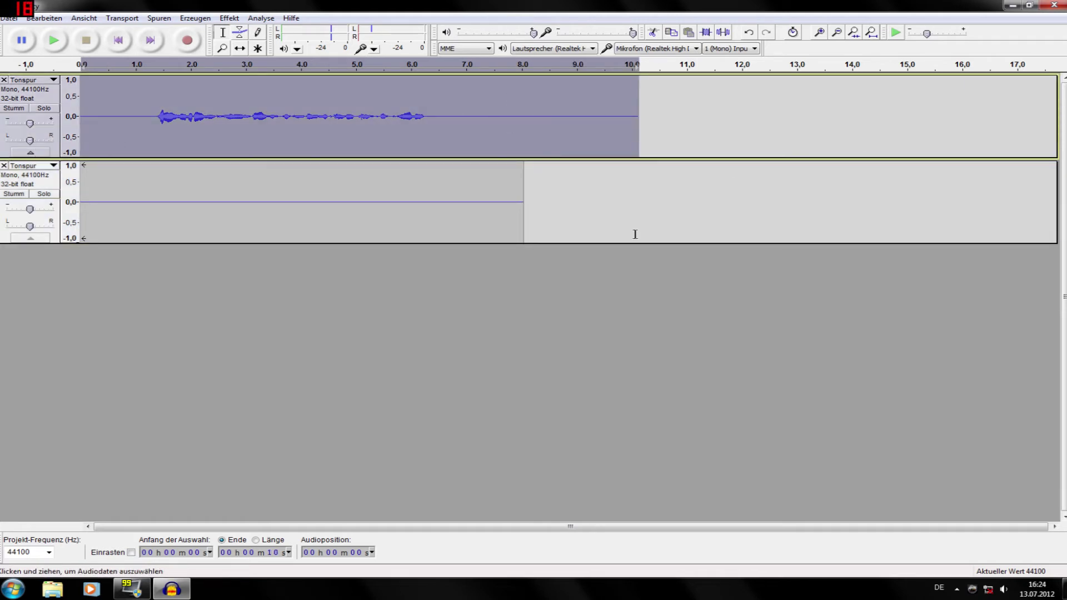
pyautogui.moveTo(156, 118); pyautogui.dragTo(498, 120)
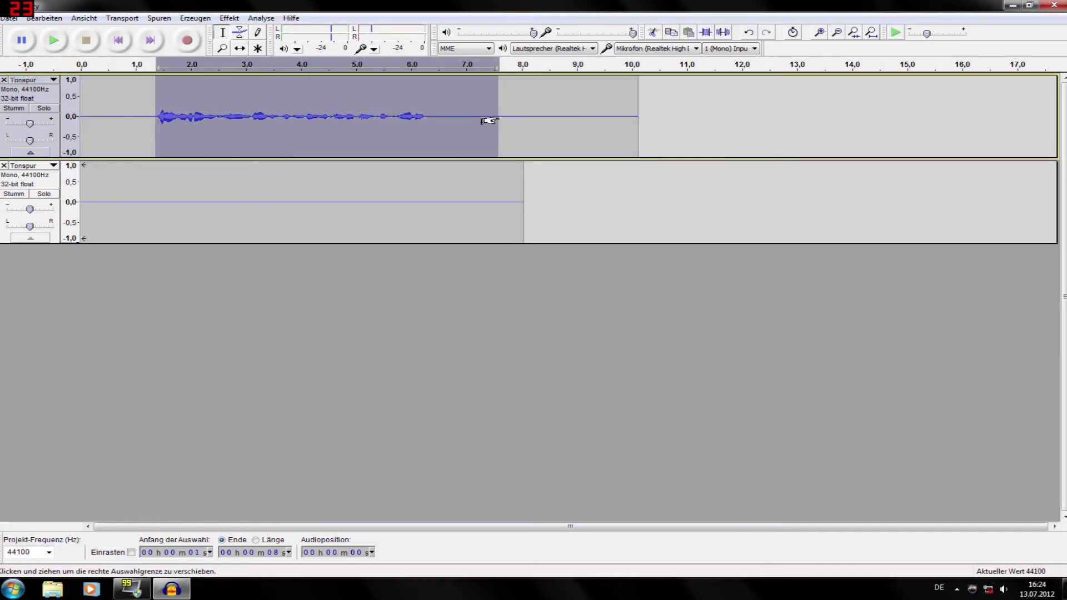
pyautogui.hotkey('ctrl', 'a')
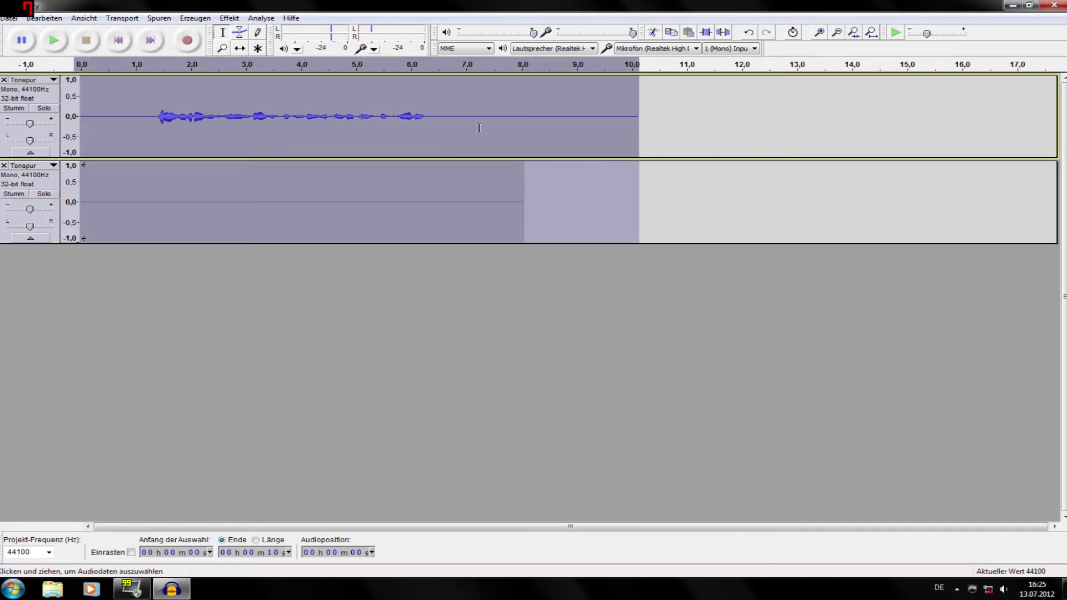
pyautogui.click(191, 288)
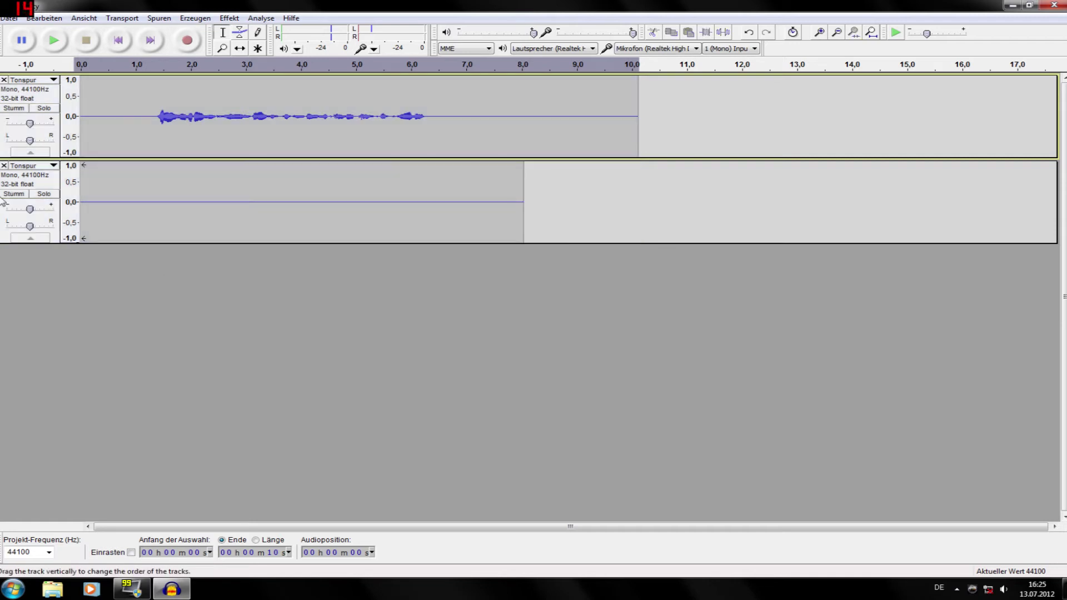
# Step: Apply Rauschentfernung to the entire voice track with 24 dB noise reduction and 150 Hz frequency smoothing, and delete the noise-only track
pyautogui.click(7, 154)
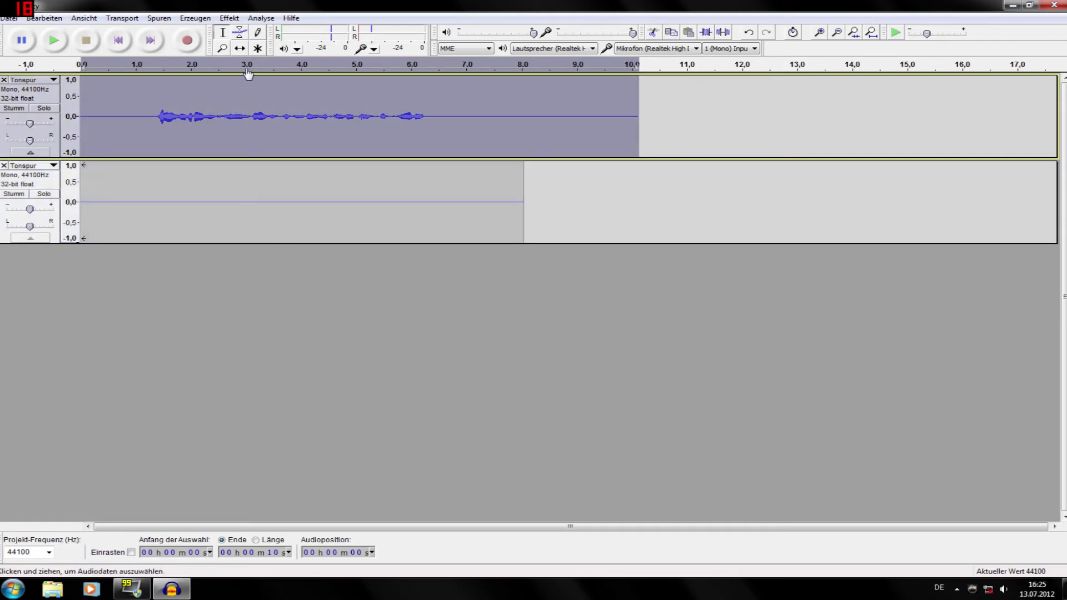
pyautogui.click(230, 17)
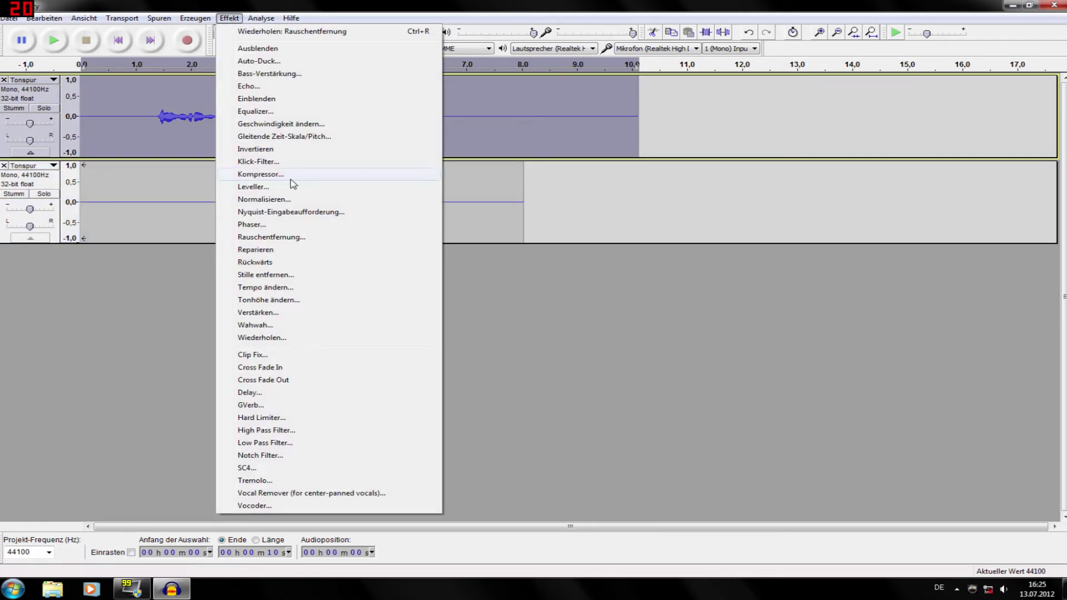
pyautogui.click(276, 237)
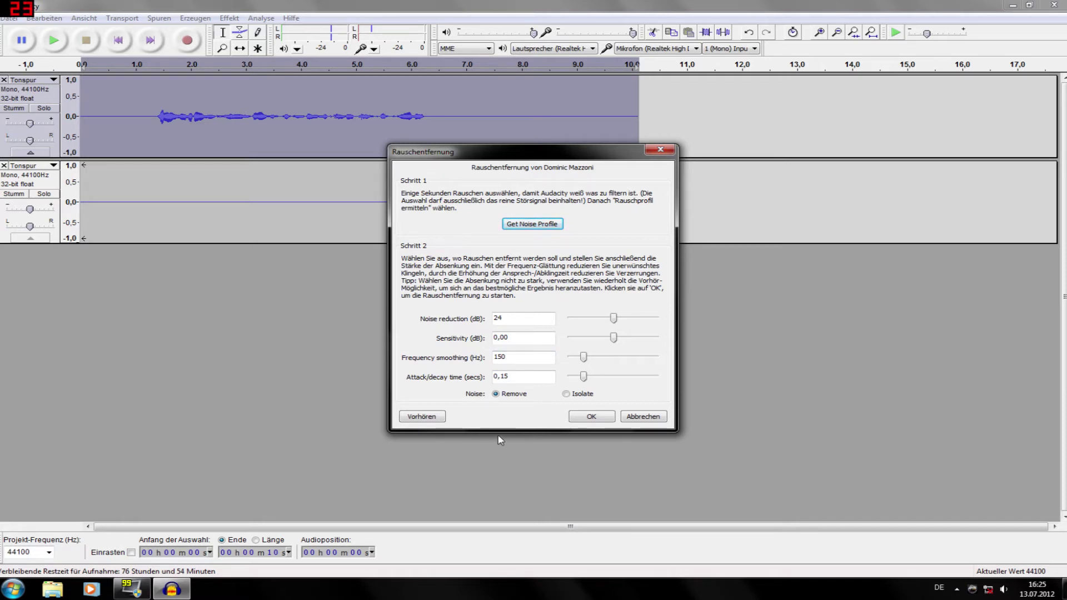
pyautogui.click(603, 416)
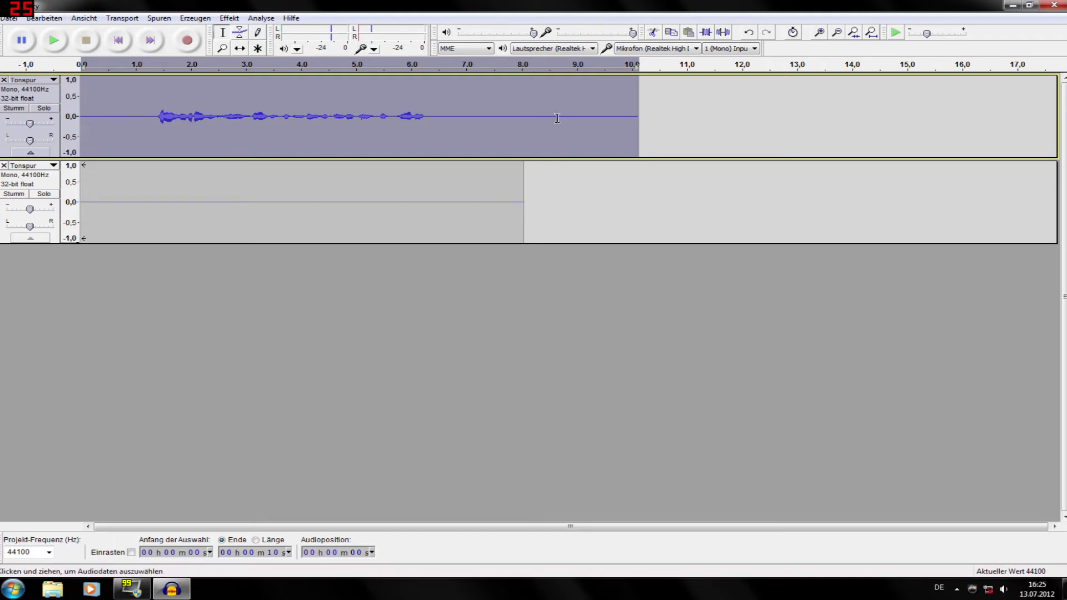
pyautogui.click(4, 166)
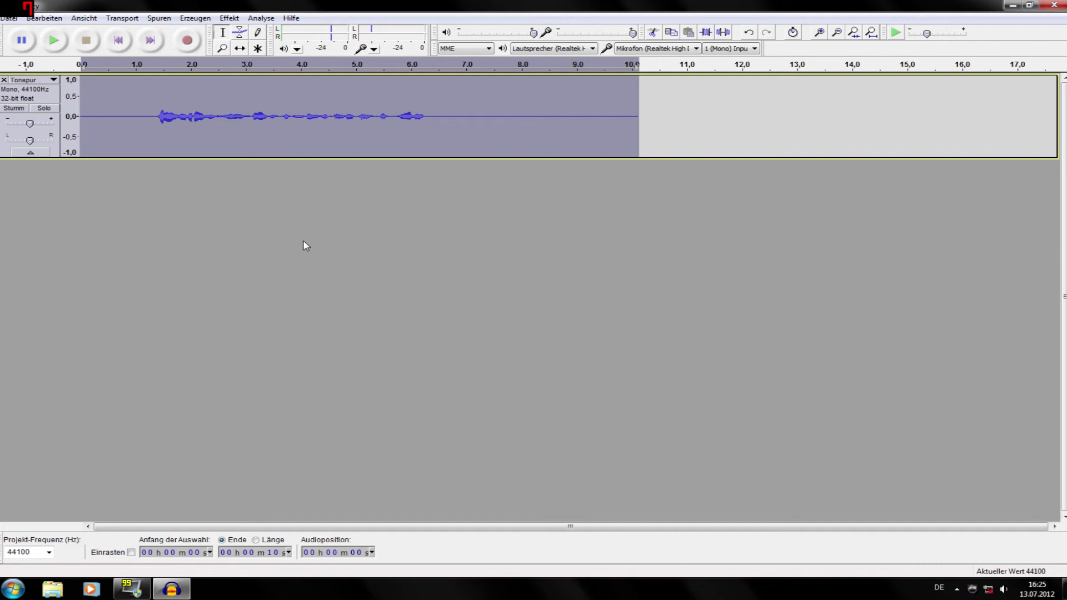
# Step: Apply the Kompressor to the entire voice track with a -12 dB threshold, 2:1 ratio and boost to 0 dB after compressing
pyautogui.click(228, 19)
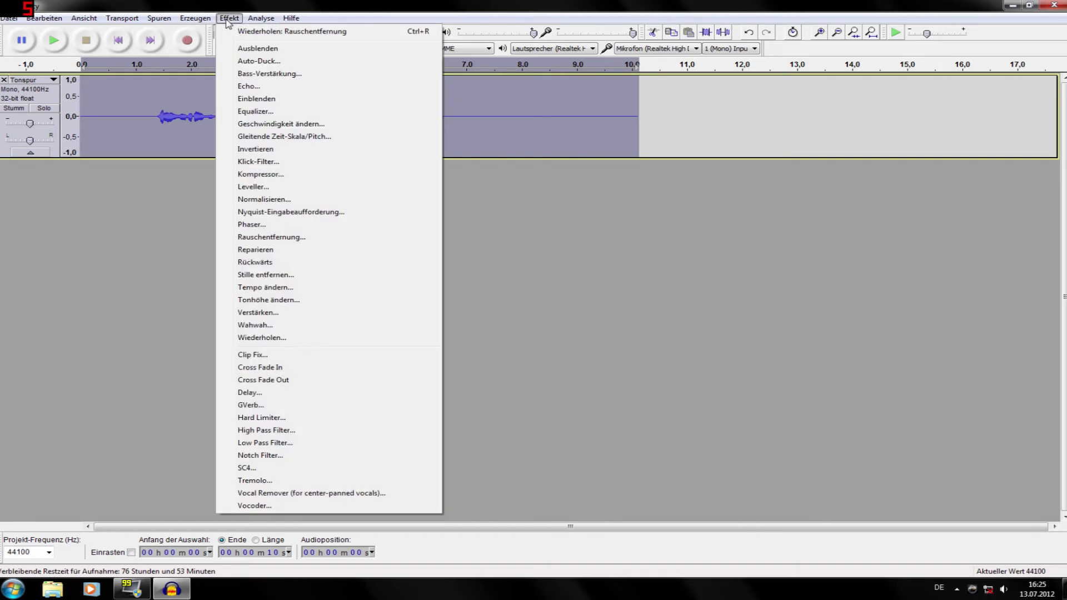
pyautogui.click(274, 175)
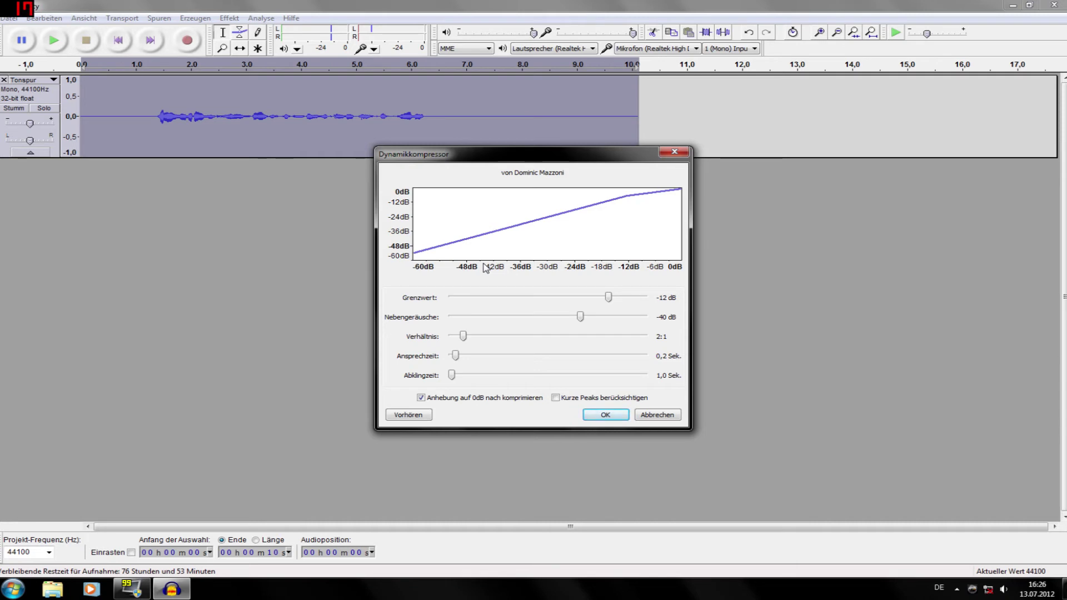
pyautogui.click(606, 417)
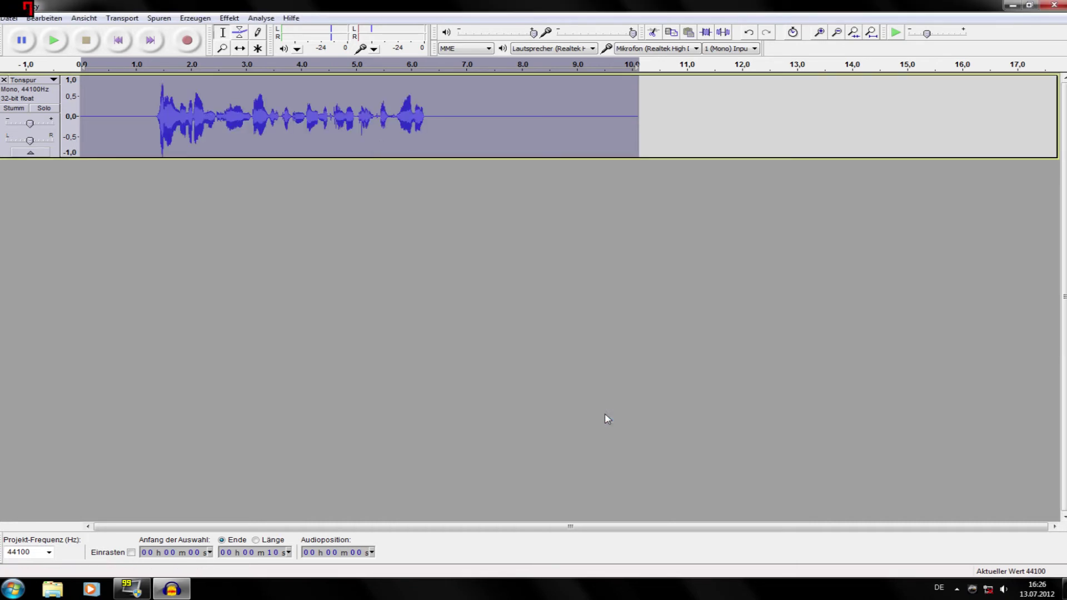
# Step: Lower the loud peak between about 1.3 and 1.7 seconds by applying Verstärken with -3.5 dB
pyautogui.click(155, 117)
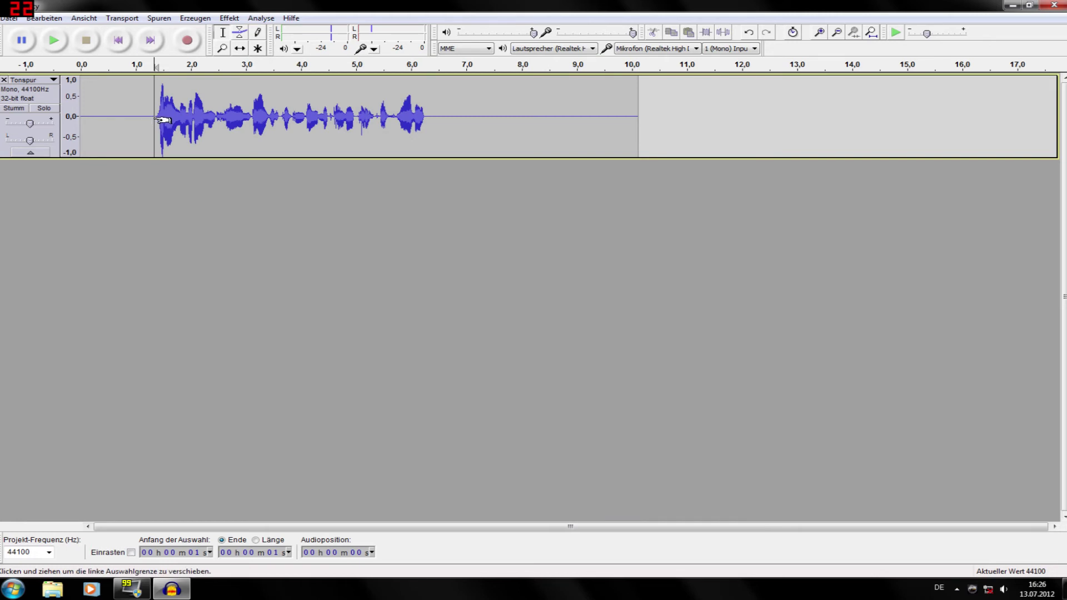
pyautogui.moveTo(158, 118); pyautogui.dragTo(179, 118)
pyautogui.click(167, 19)
pyautogui.moveTo(236, 22)
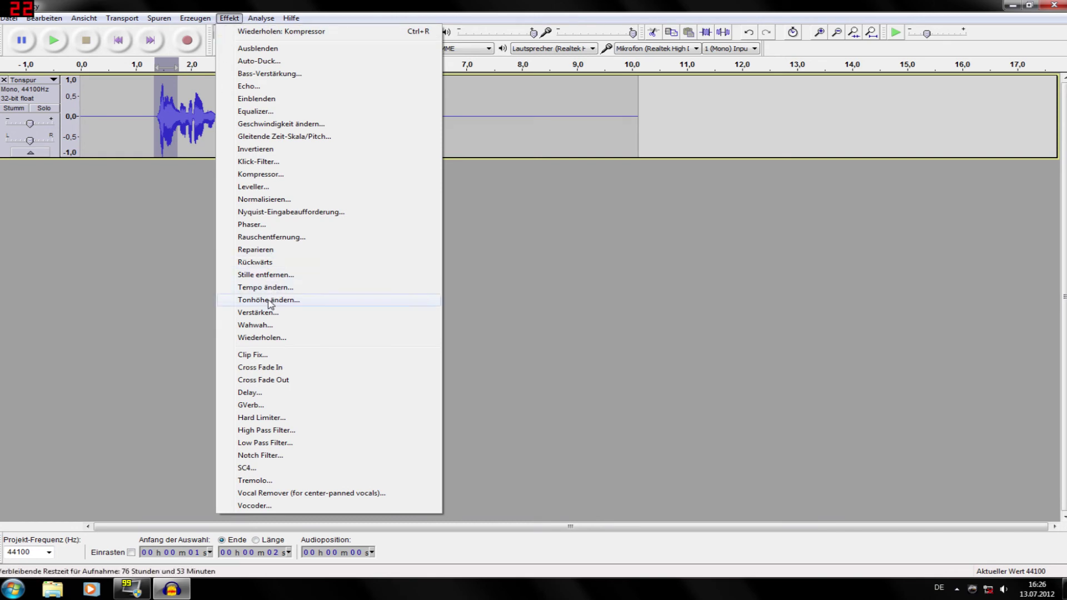
pyautogui.click(257, 313)
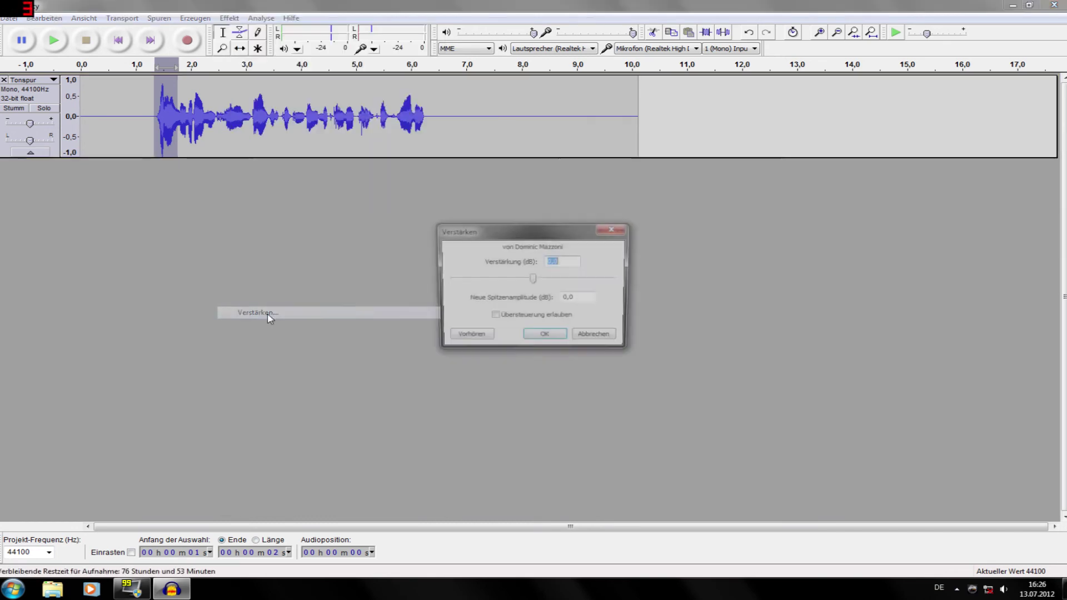
pyautogui.moveTo(534, 278); pyautogui.dragTo(531, 284)
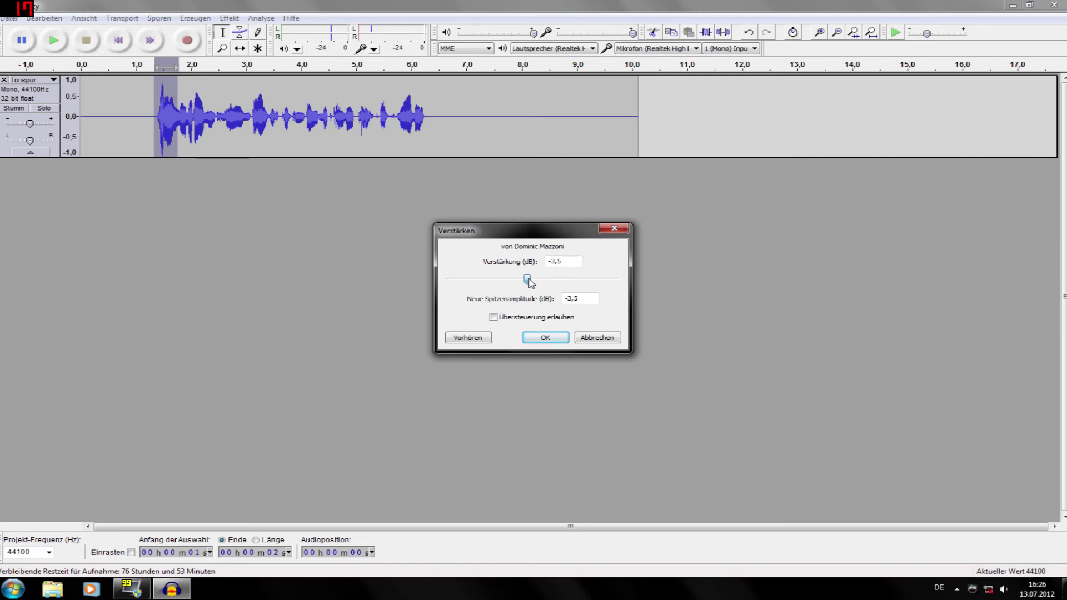
pyautogui.click(546, 338)
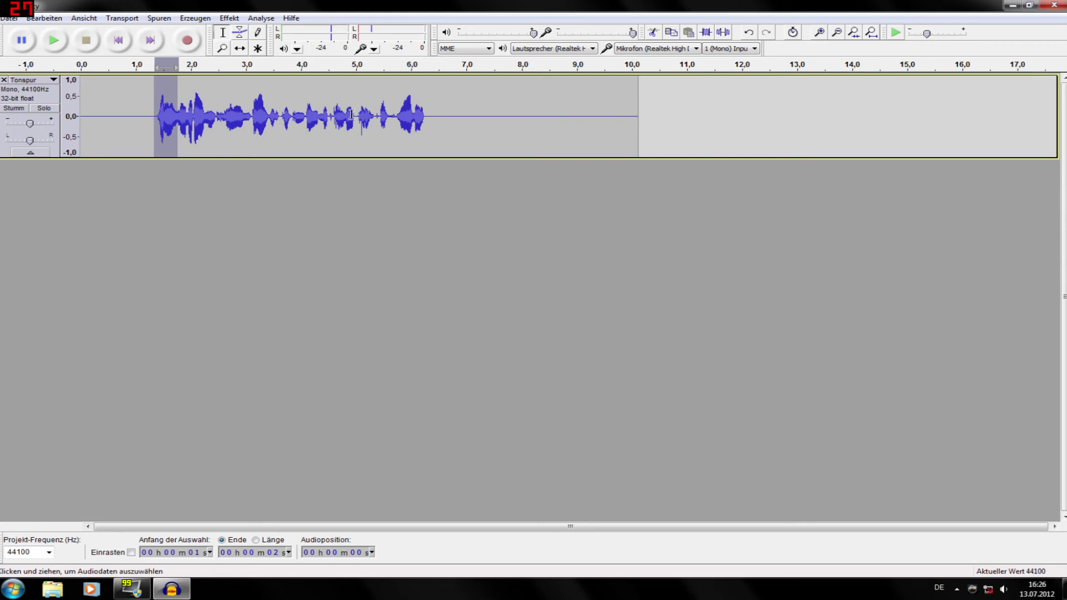
# Step: Normalize the entire voice track to a maximum amplitude of -1.0 dB with Normalisieren, with DC offset removal enabled
pyautogui.click(148, 212)
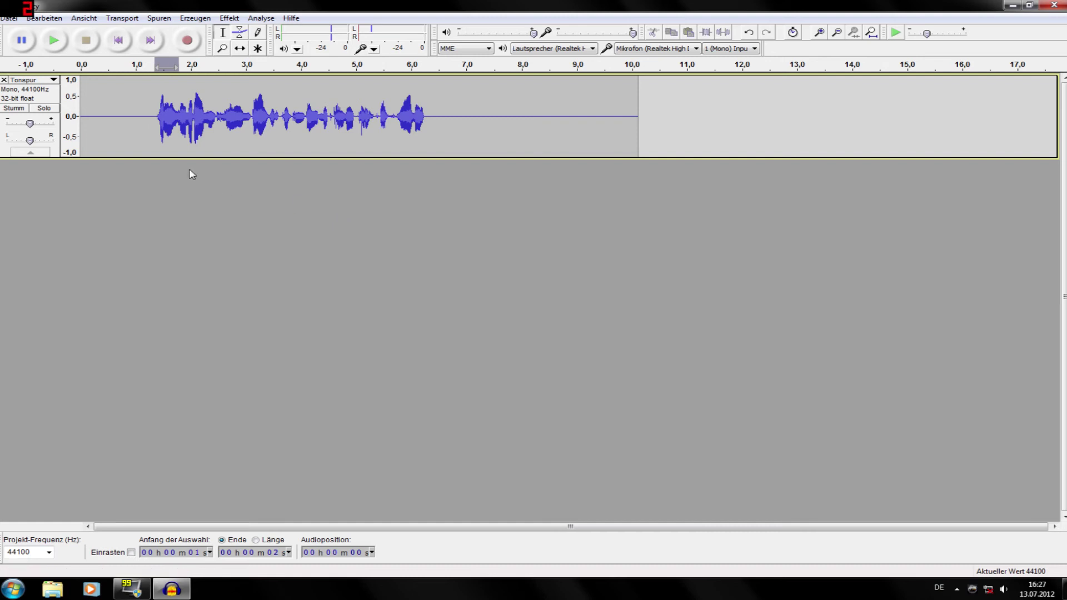
pyautogui.click(7, 155)
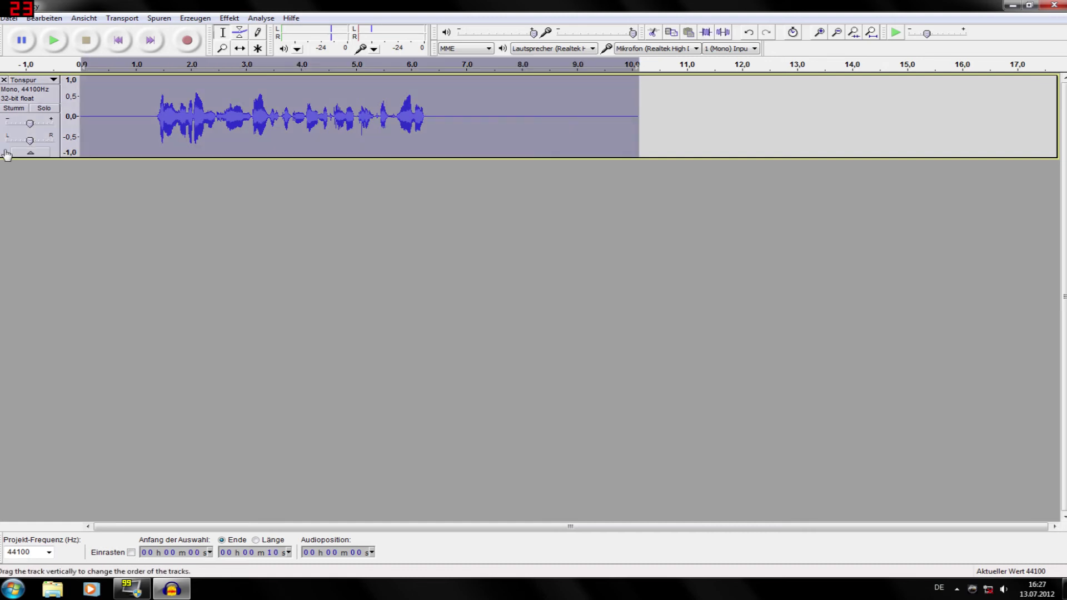
pyautogui.click(229, 18)
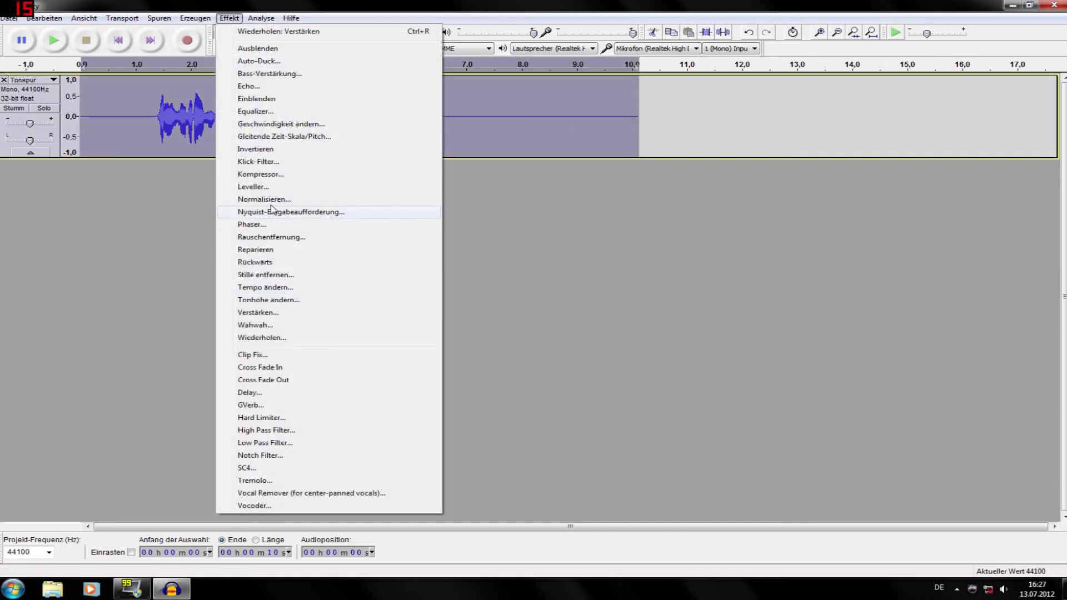
pyautogui.click(274, 201)
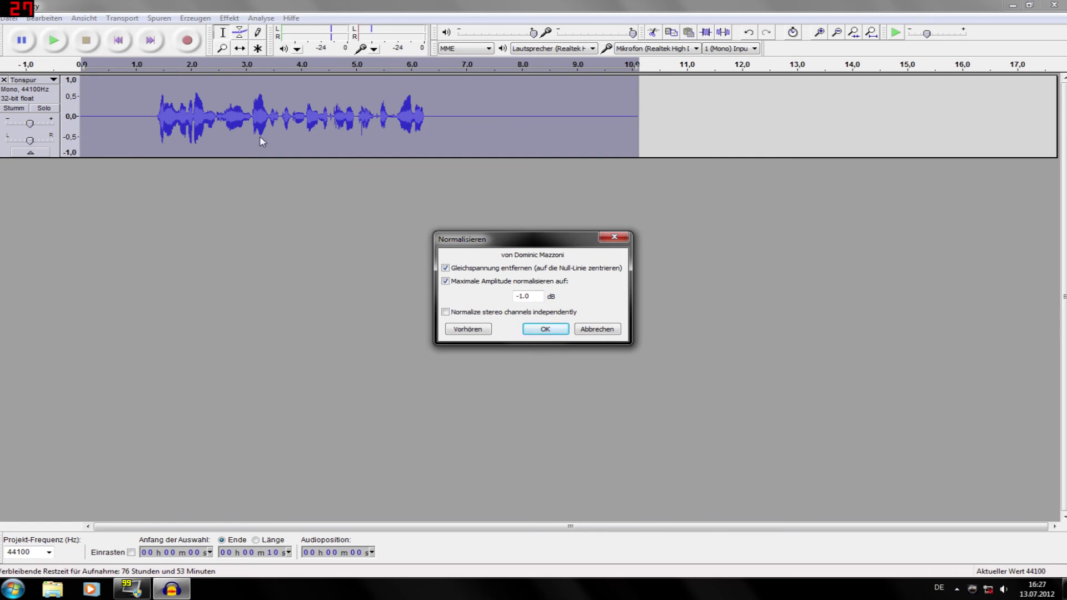
pyautogui.click(558, 330)
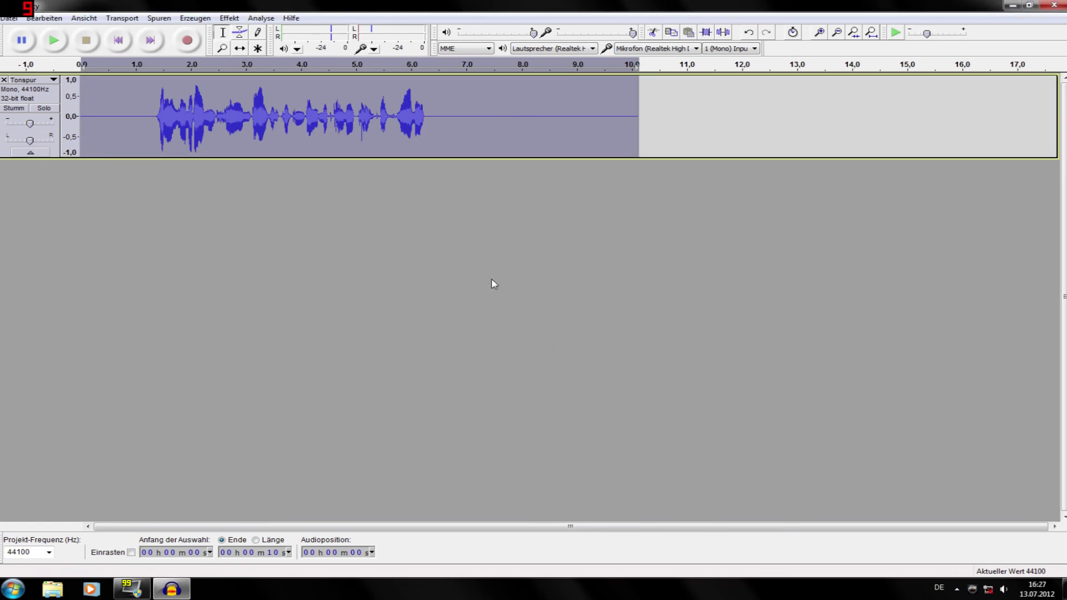
# Step: Delete the silence after about 6.4 seconds and the first 1.2 seconds or so of the voice track, and play back the result
pyautogui.click(445, 111)
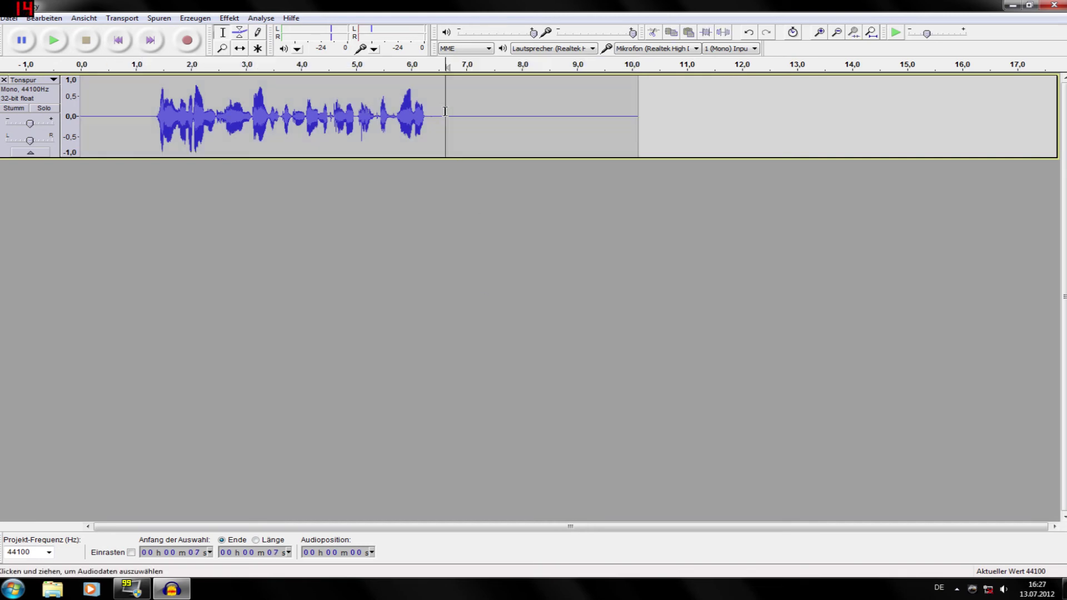
pyautogui.moveTo(431, 117); pyautogui.dragTo(667, 121)
pyautogui.press('Delete')
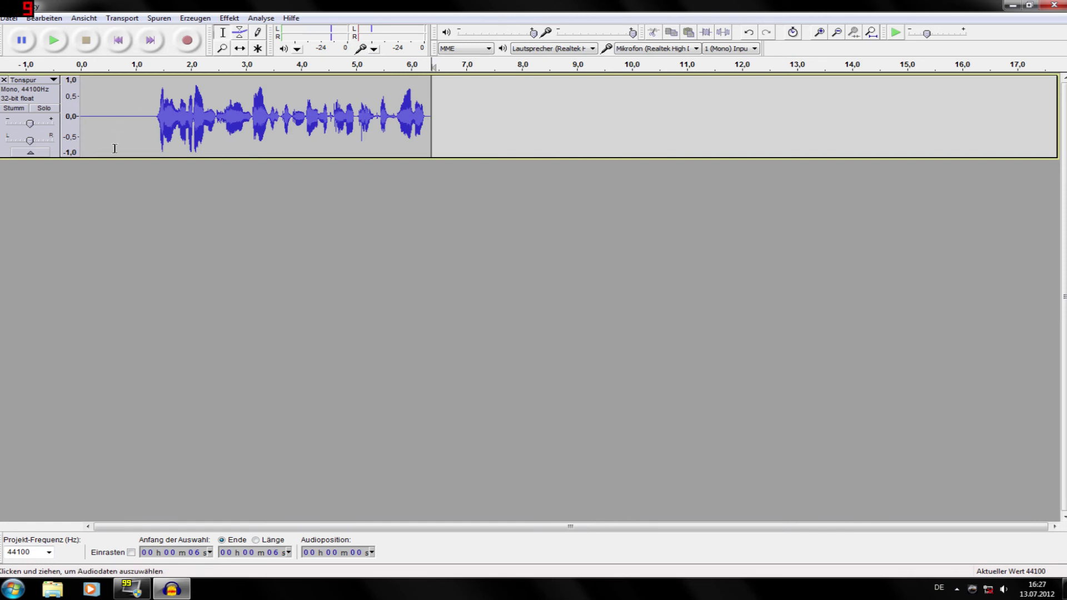
pyautogui.moveTo(146, 114); pyautogui.dragTo(11, 119)
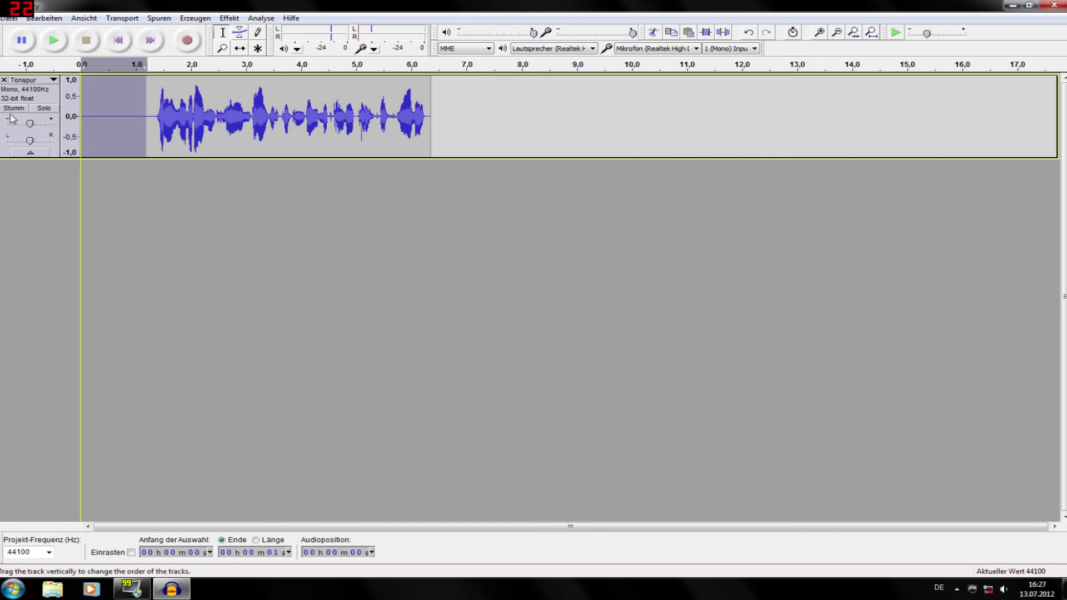
pyautogui.press('Delete')
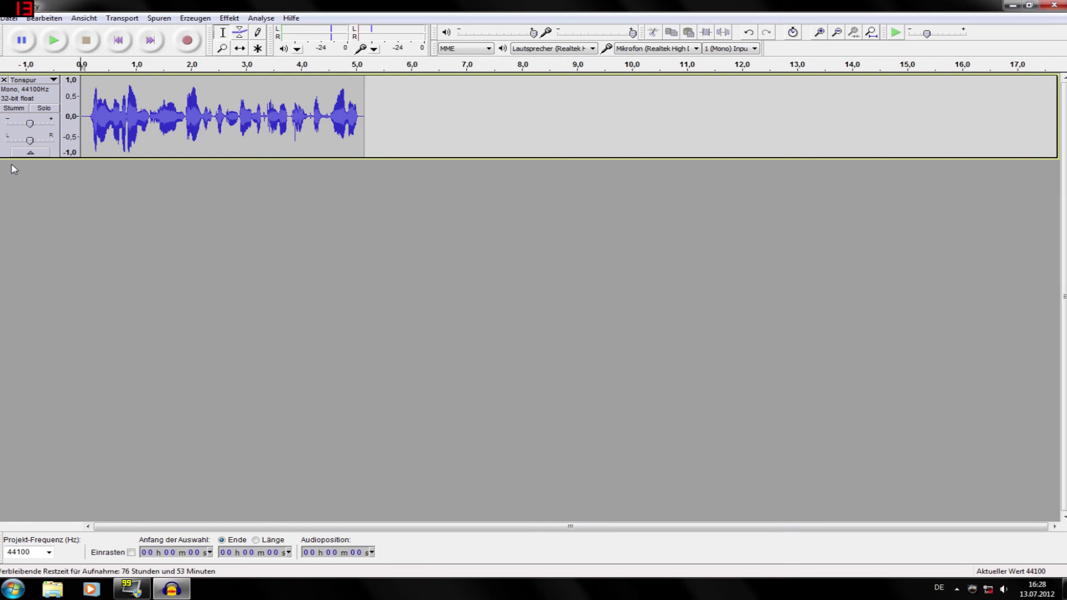
pyautogui.click(53, 44)
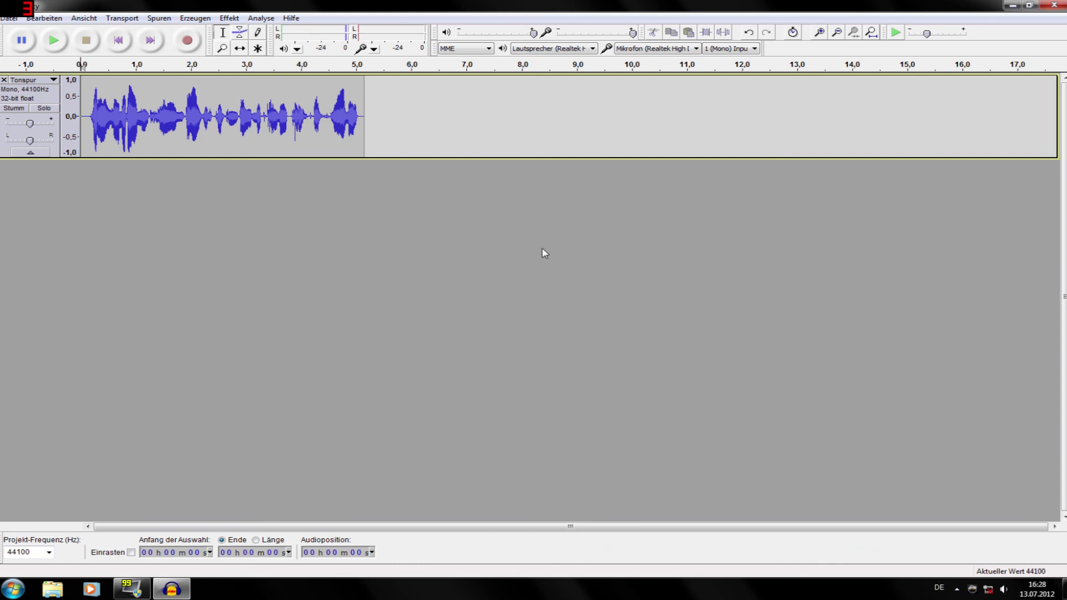
pyautogui.click(232, 18)
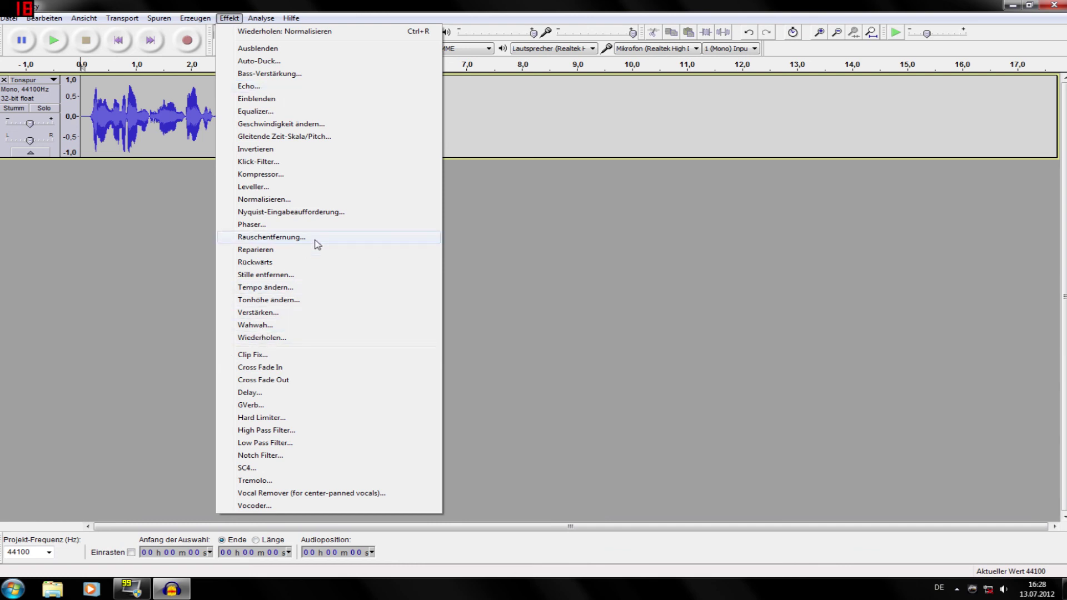
pyautogui.click(558, 305)
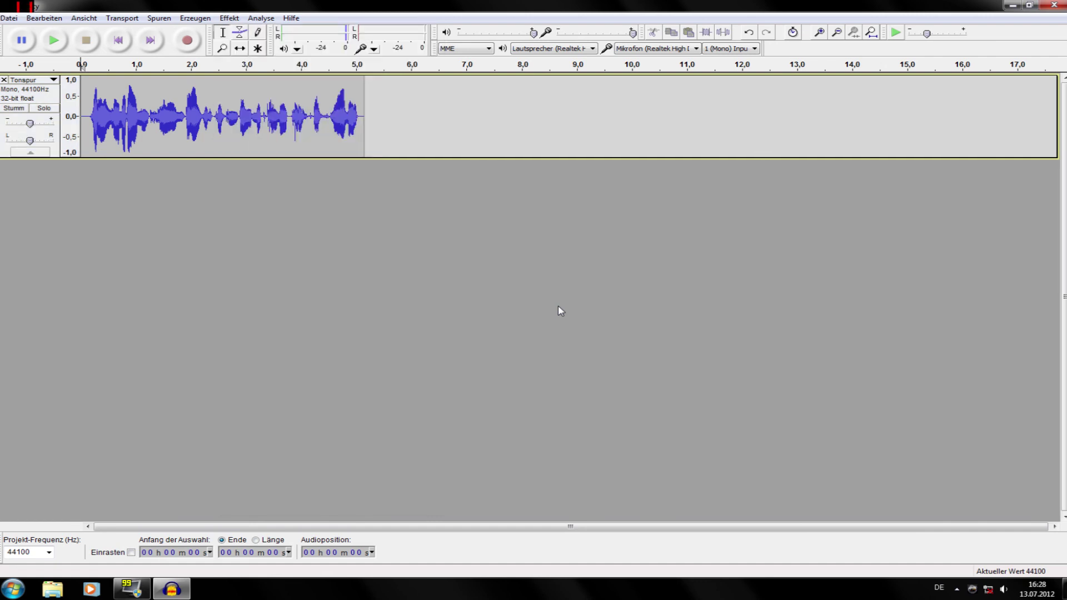